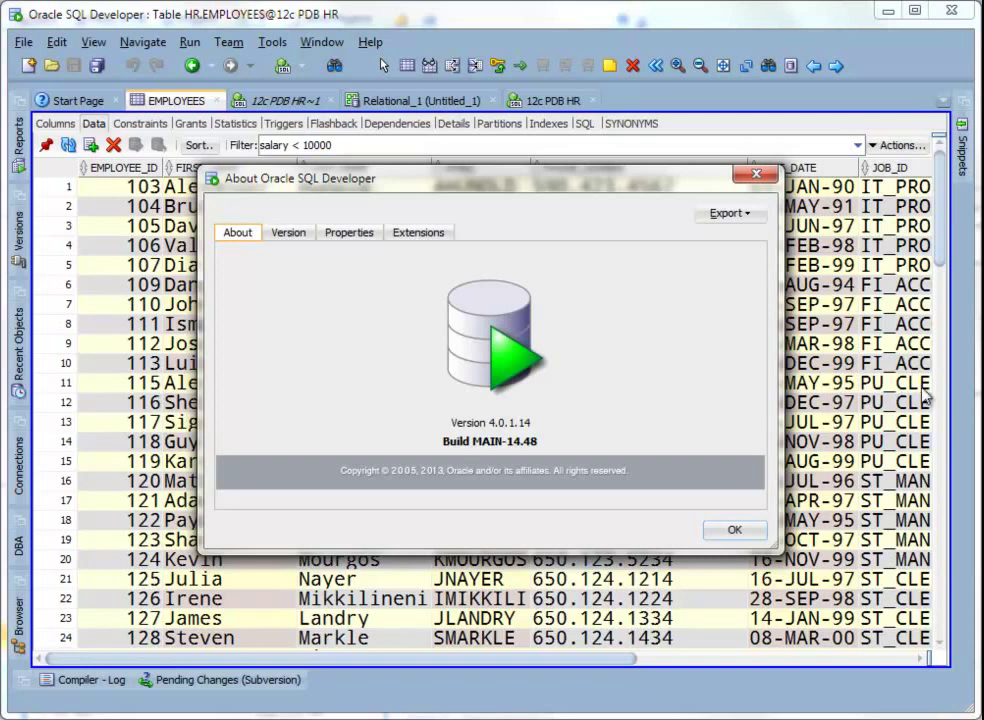
Step: Dismiss the SQL Developer 4.0.1.14 About dialog
{"action": "left_click", "coordinate": [735, 531]}
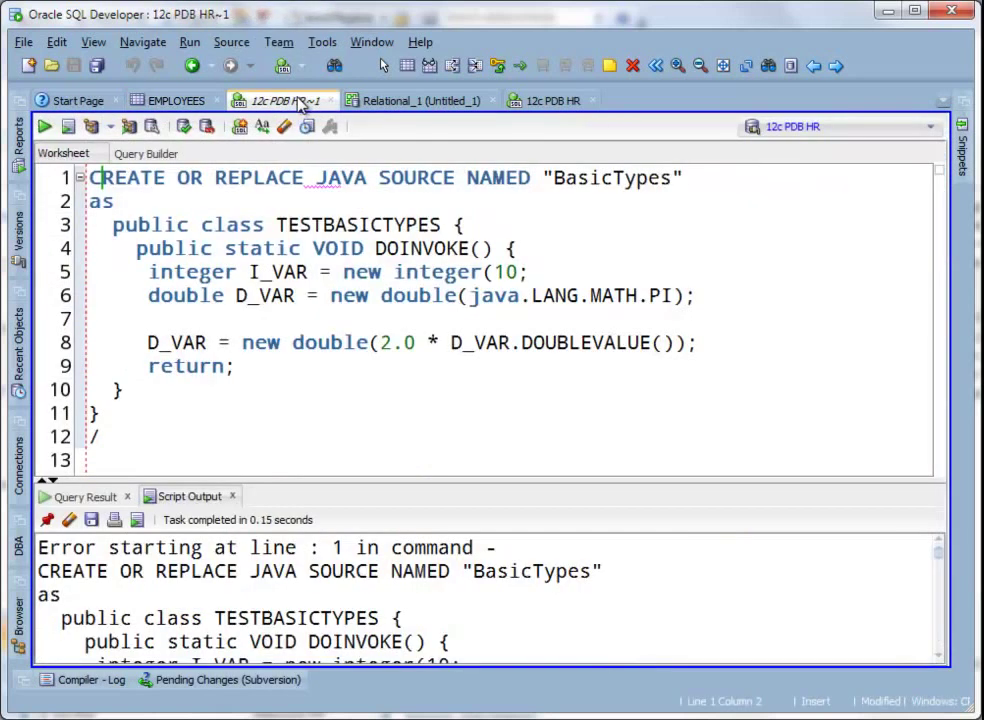
Step: Close the 12c PDB HR~1 worksheet without saving its changes
{"action": "left_click", "coordinate": [280, 100]}
{"action": "left_click", "coordinate": [331, 100]}
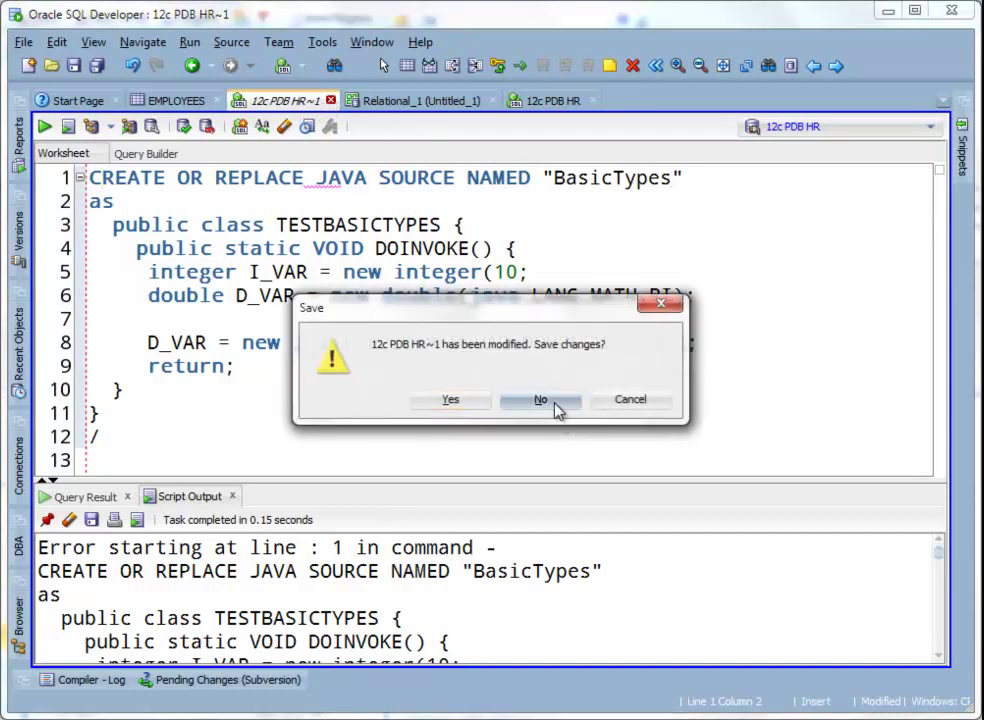
{"action": "left_click", "coordinate": [541, 399]}
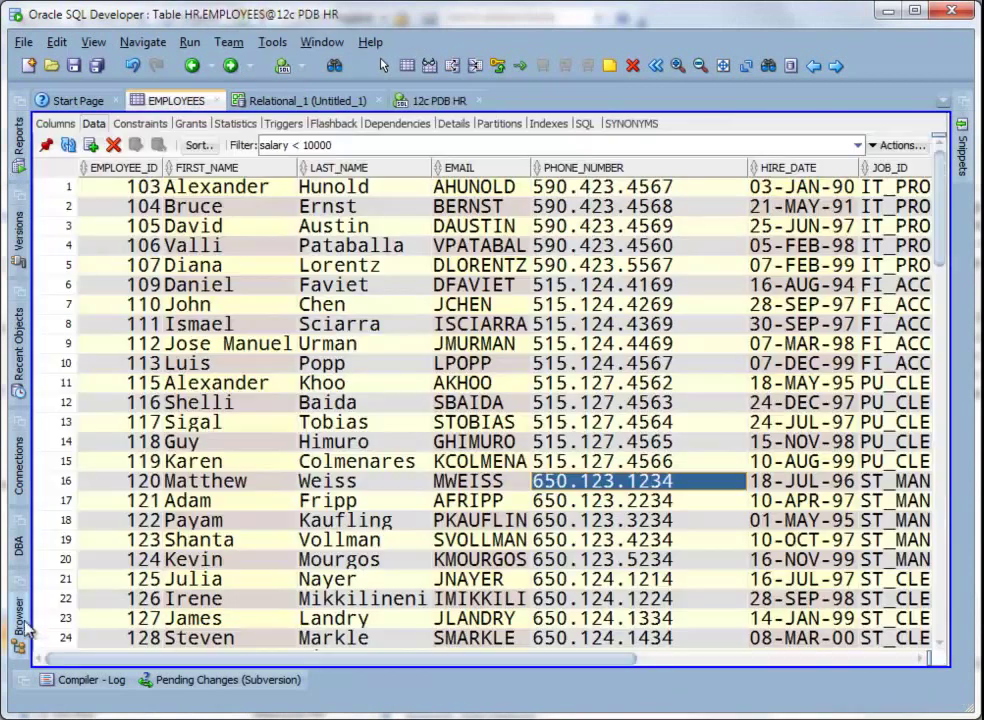
Step: Show the Connections panel and collapse the 12c PDB HR Tables (Filtered) node
{"action": "left_click", "coordinate": [20, 615]}
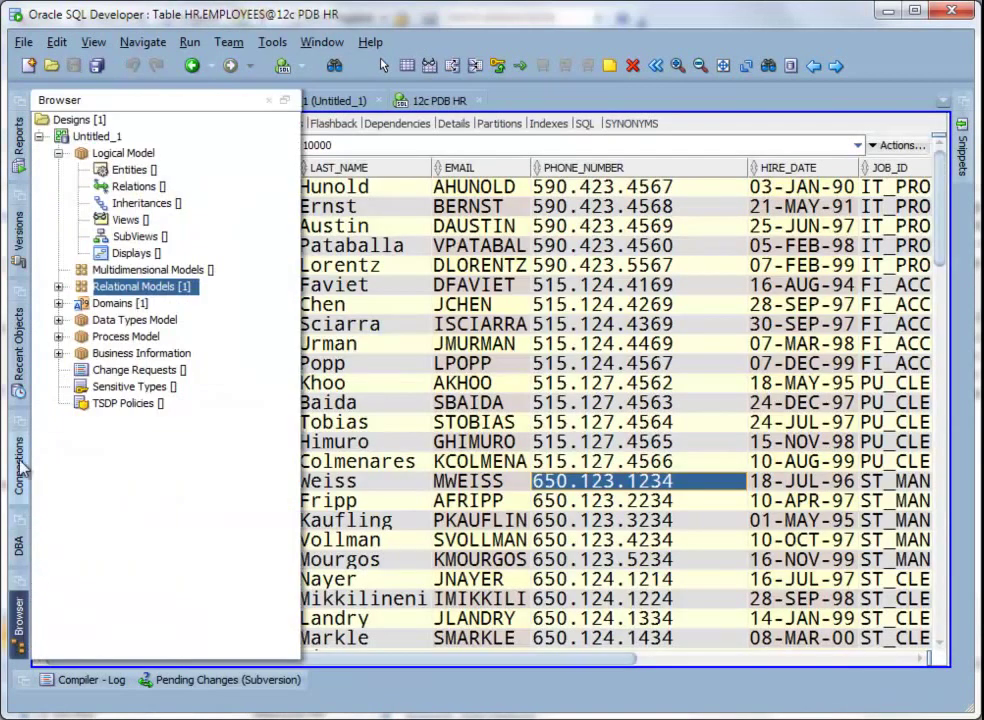
{"action": "left_click", "coordinate": [19, 360]}
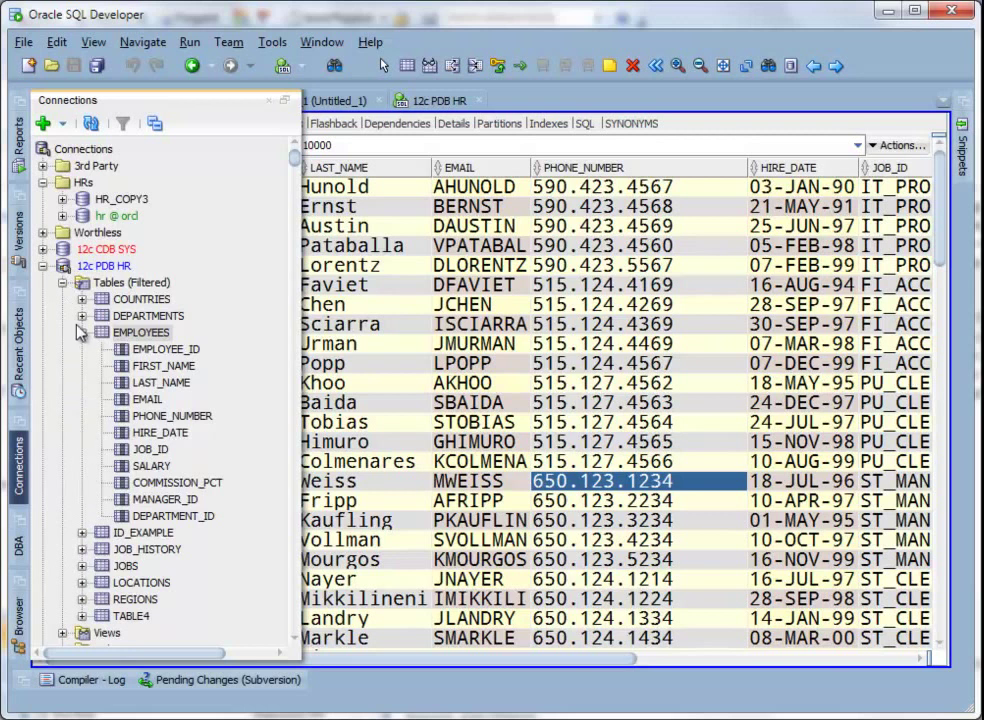
{"action": "left_click", "coordinate": [62, 282]}
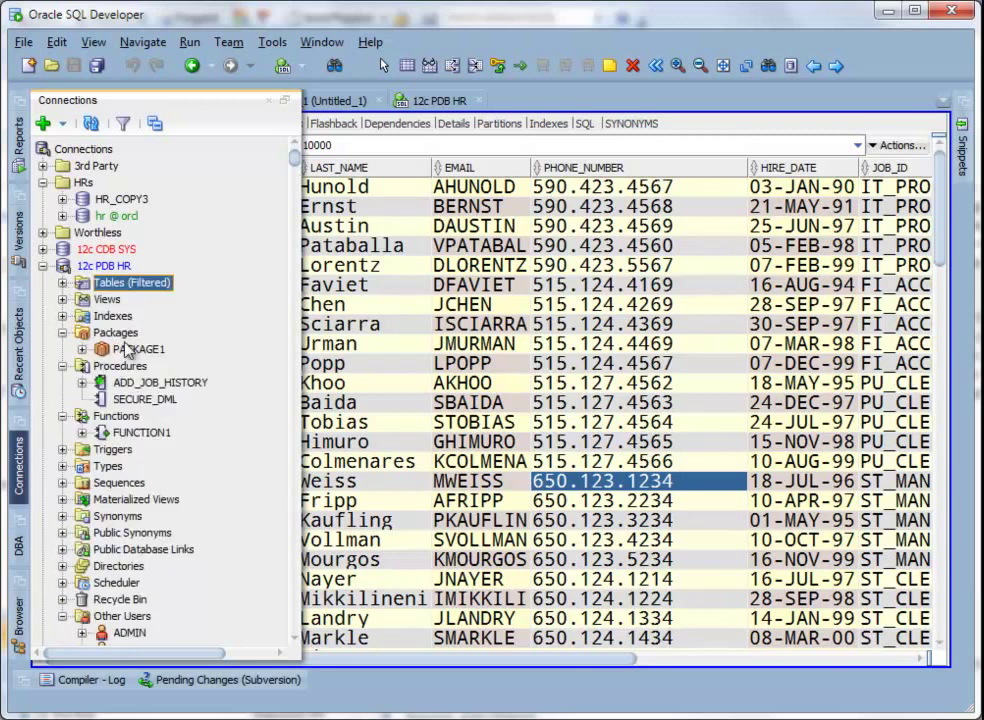
Step: Open ADD_JOB_HISTORY and split its code editor into two stacked panes
{"action": "double_click", "coordinate": [160, 382]}
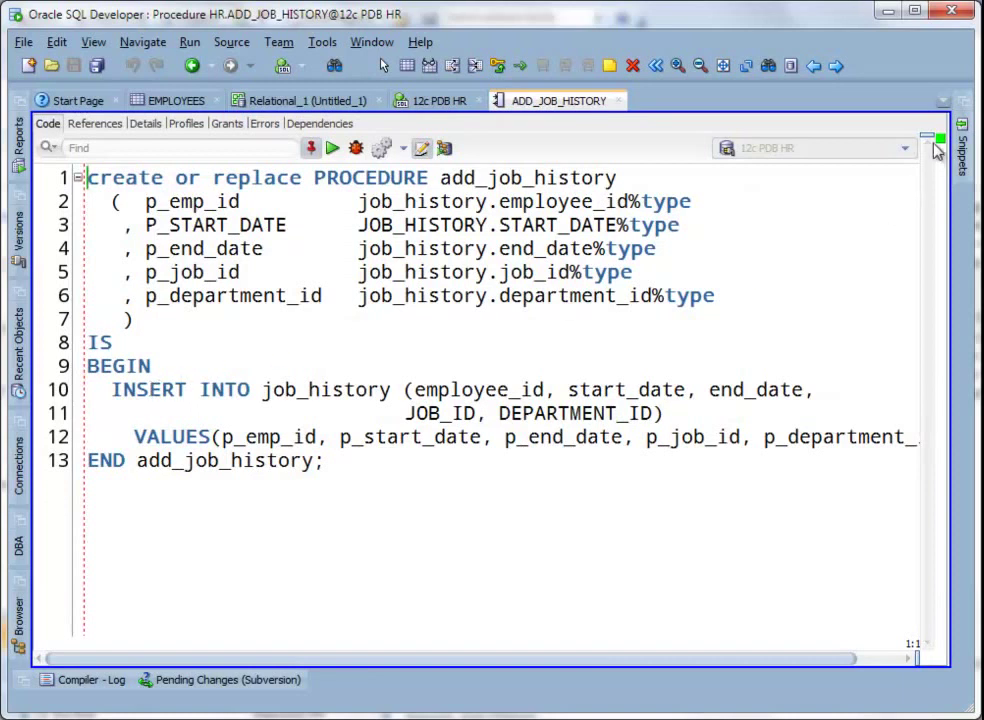
{"action": "left_click_drag", "start_coordinate": [927, 138], "coordinate": [950, 376]}
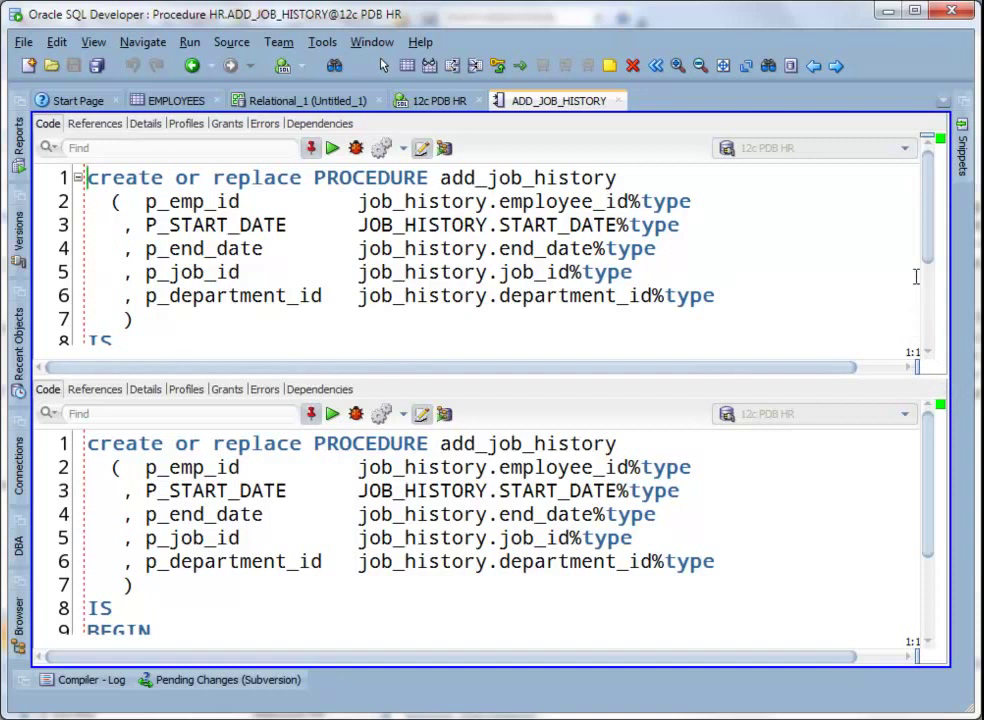
{"action": "mouse_move", "coordinate": [928, 200]}
{"action": "left_mouse_down"}
{"action": "mouse_move", "coordinate": [930, 330]}
{"action": "mouse_move", "coordinate": [927, 138]}
{"action": "left_mouse_up"}
{"action": "right_click", "coordinate": [580, 100]}
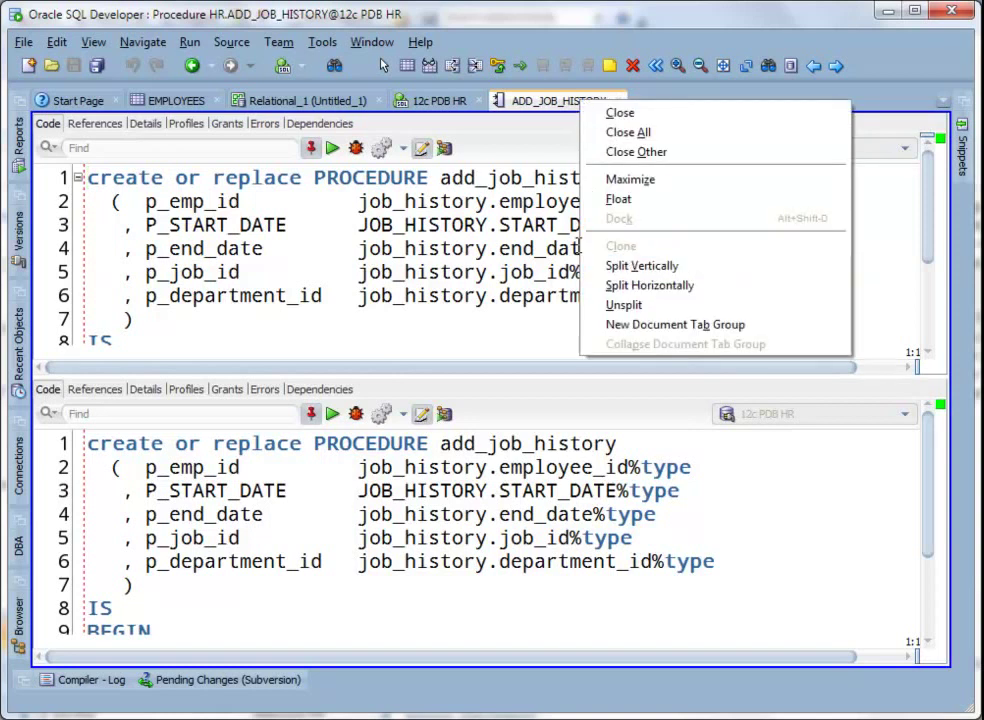
{"action": "left_click", "coordinate": [177, 100]}
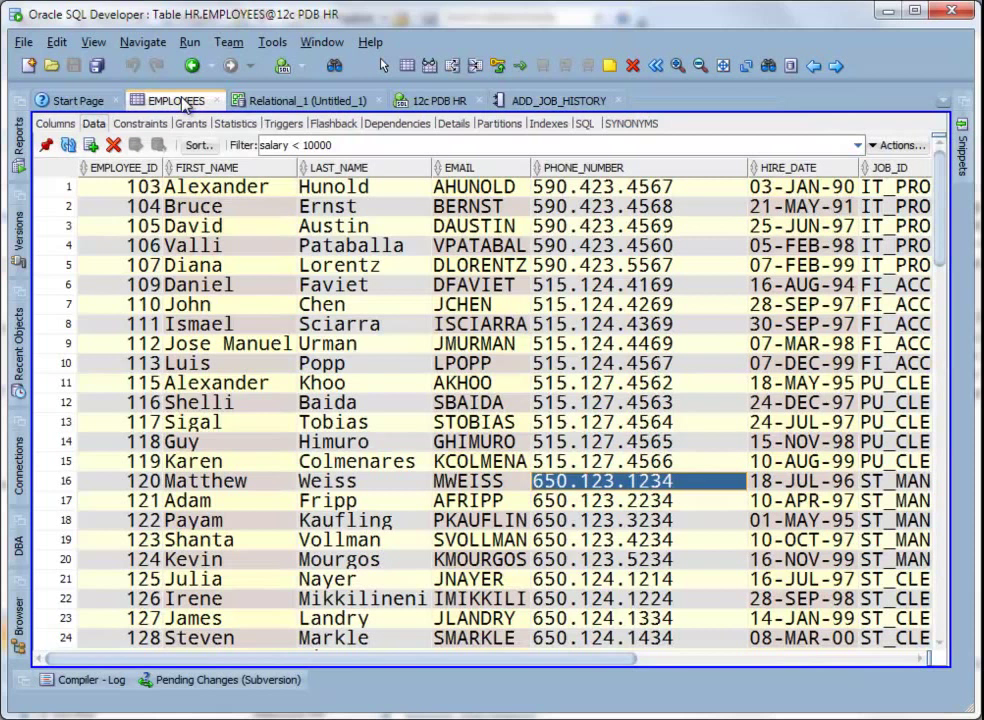
{"action": "right_click", "coordinate": [190, 103]}
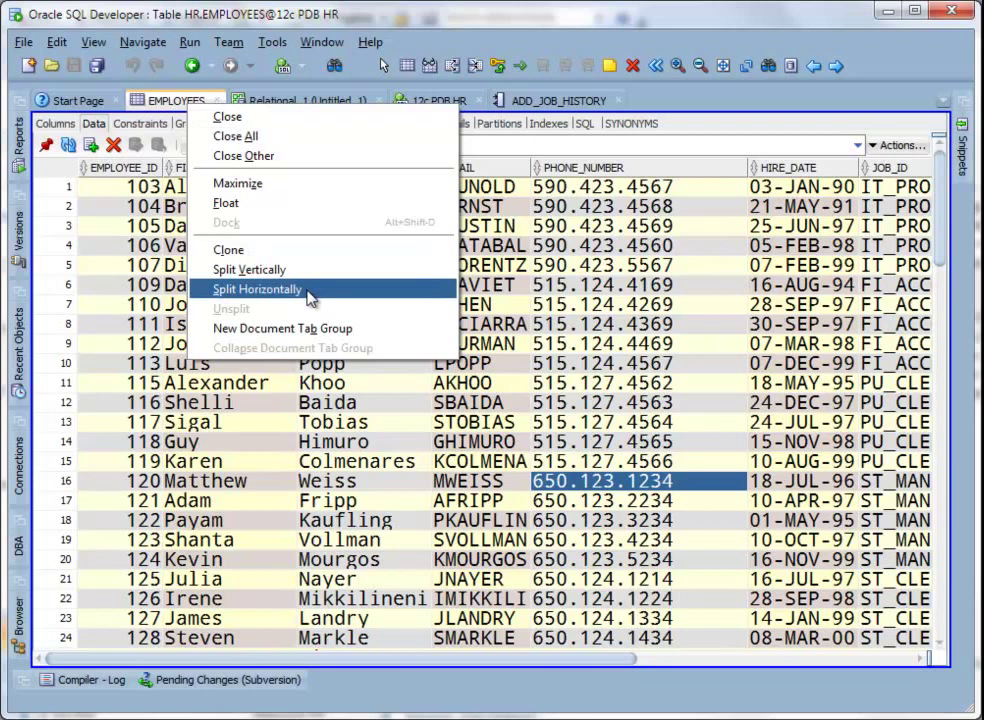
{"action": "left_click", "coordinate": [160, 307]}
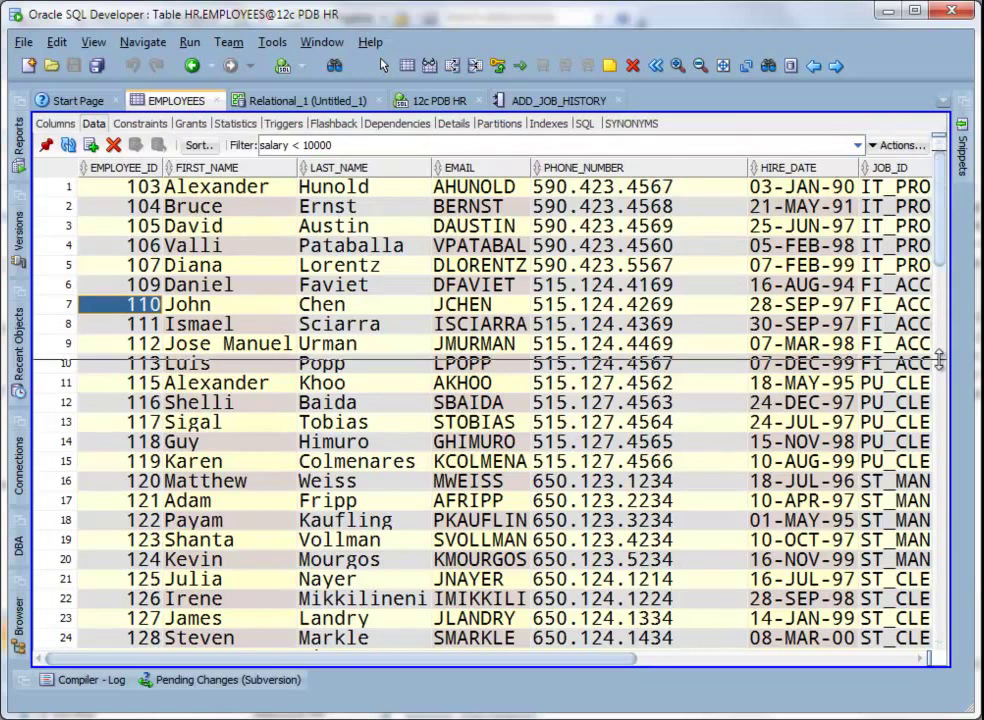
{"action": "left_click_drag", "start_coordinate": [938, 133], "coordinate": [942, 412]}
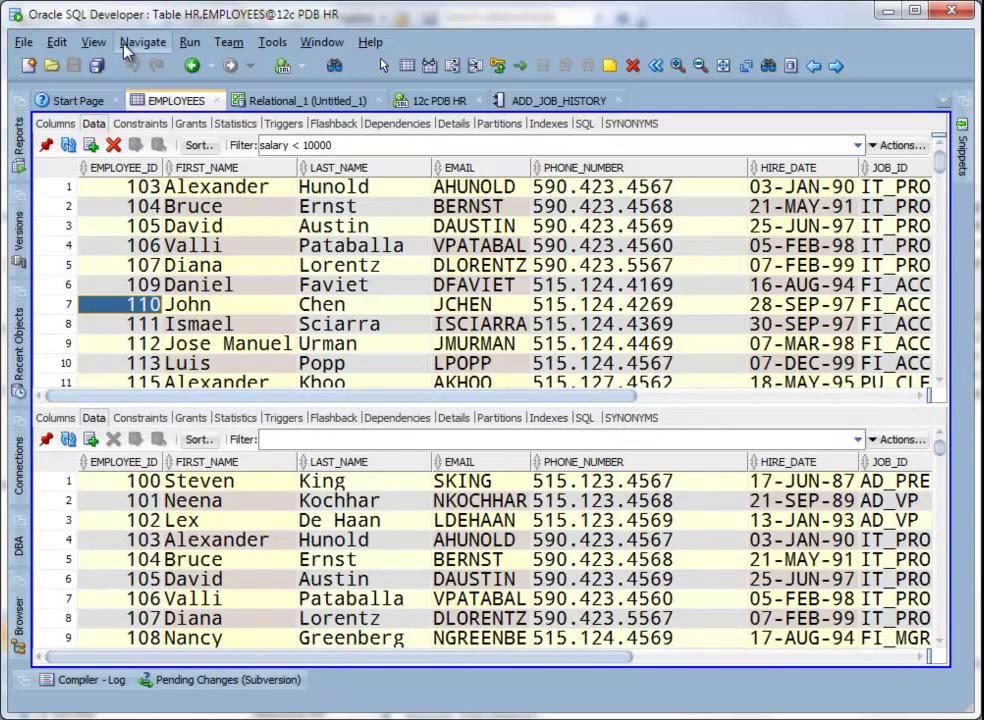
{"action": "right_click", "coordinate": [180, 100]}
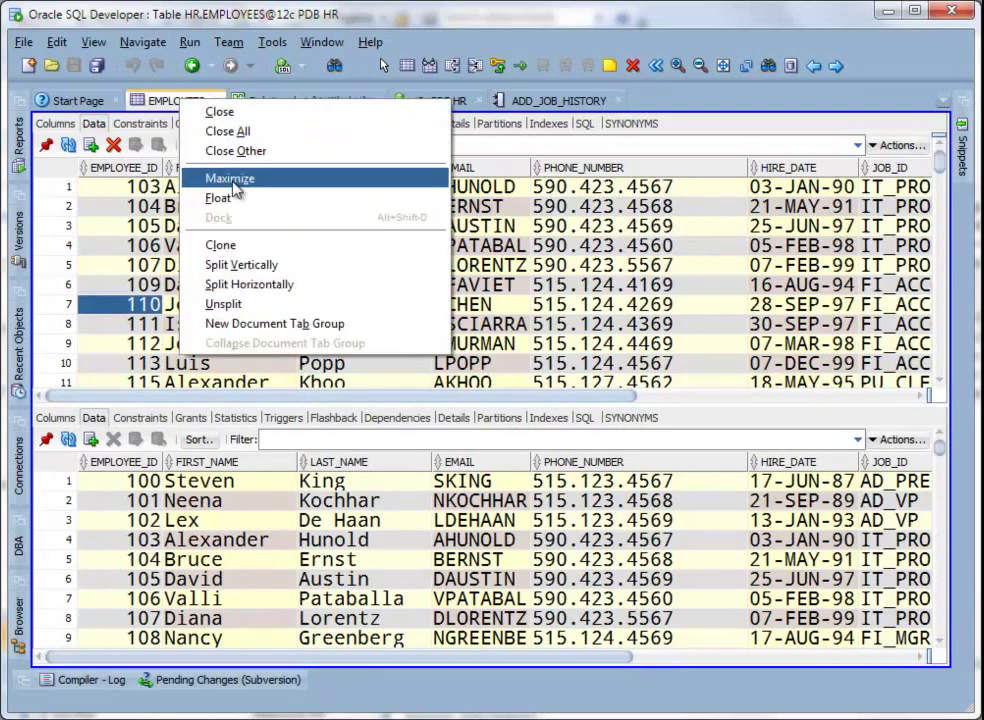
{"action": "left_click", "coordinate": [224, 304]}
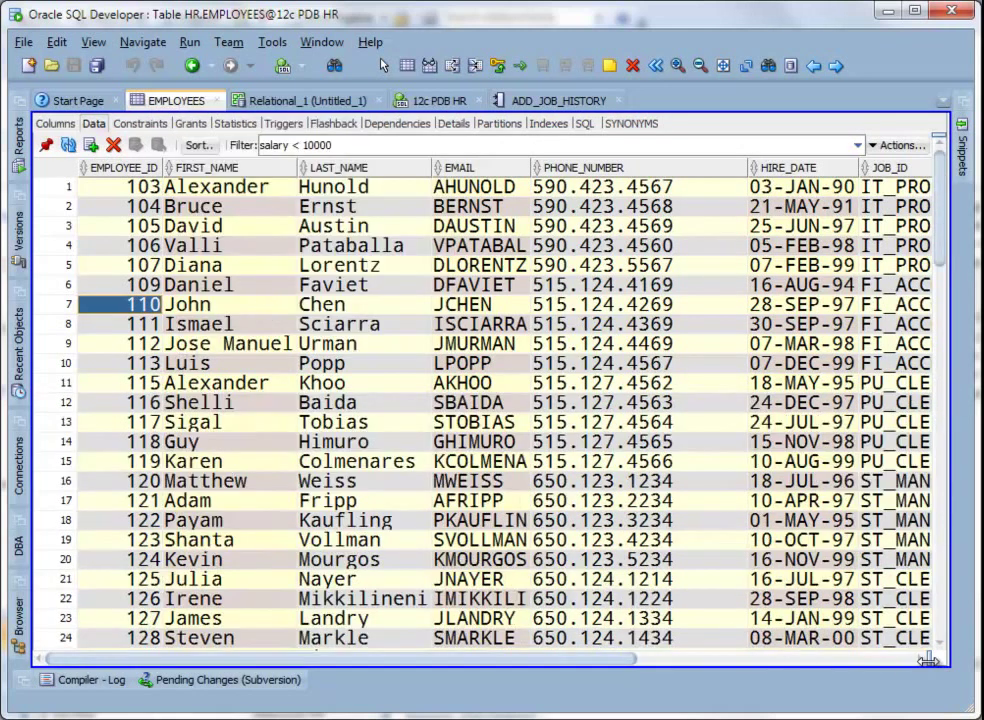
Step: Split the EMPLOYEES grid into left and right panes, leaving the layout menu unused
{"action": "left_click_drag", "start_coordinate": [922, 658], "coordinate": [440, 657]}
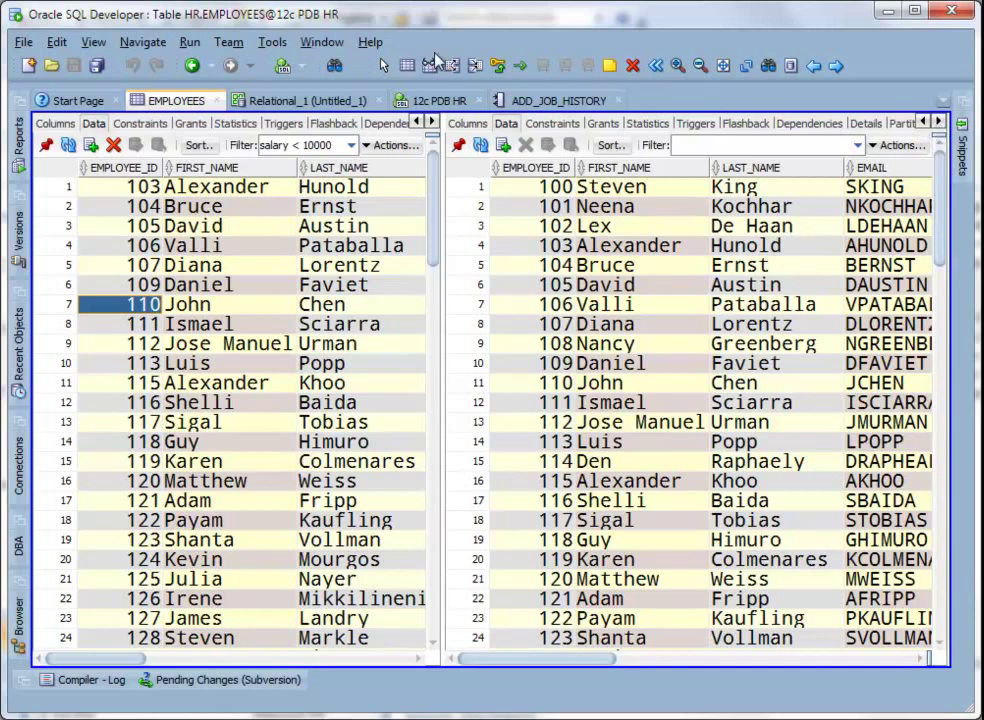
{"action": "right_click", "coordinate": [200, 106]}
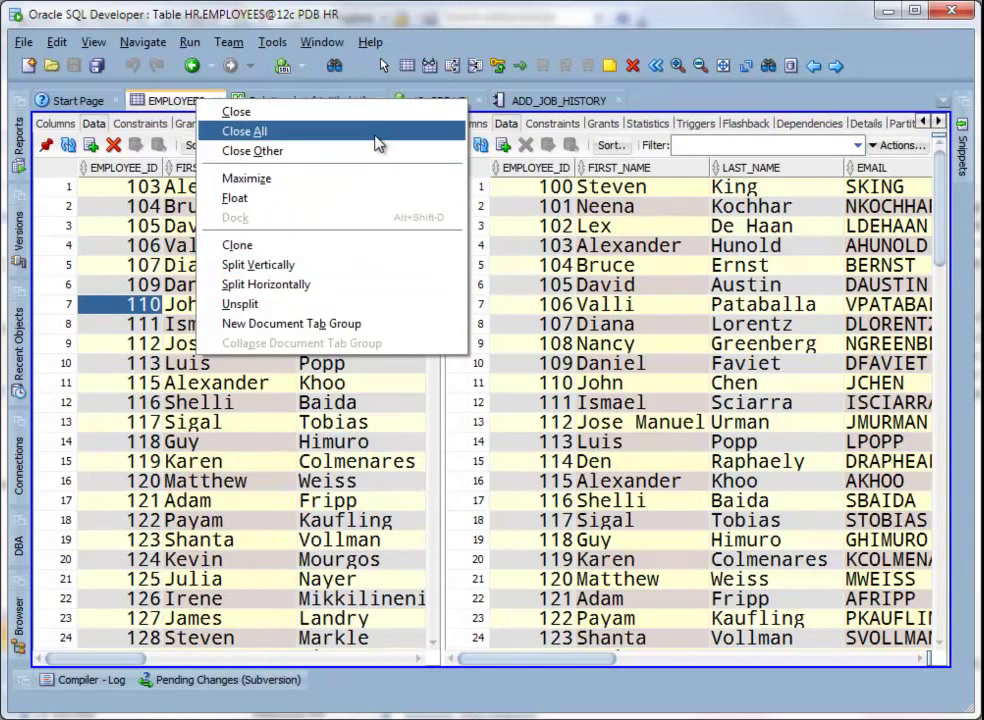
{"action": "left_click", "coordinate": [432, 22]}
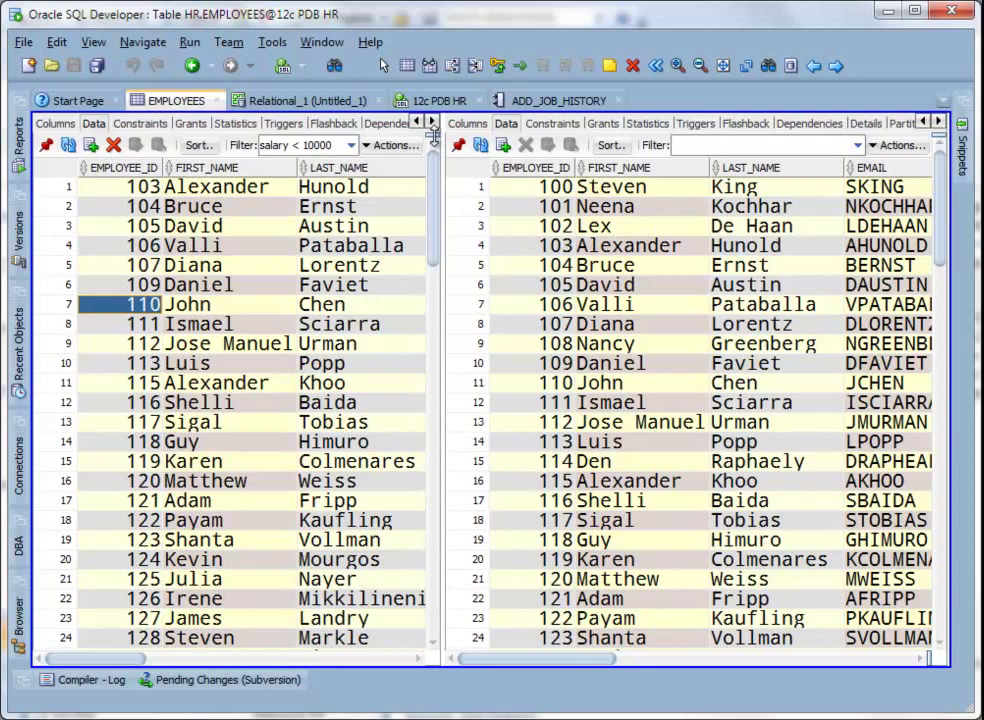
Step: Split the left and right EMPLOYEES grids into more stacked and side-by-side panes
{"action": "left_click_drag", "start_coordinate": [432, 133], "coordinate": [432, 384]}
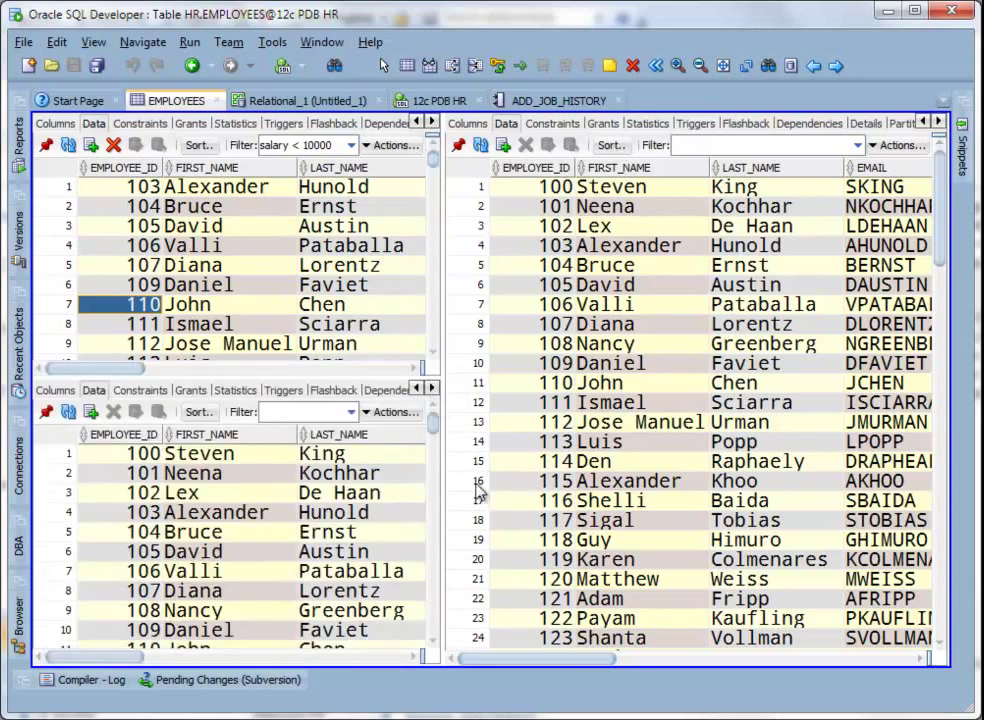
{"action": "left_click_drag", "start_coordinate": [424, 658], "coordinate": [274, 658]}
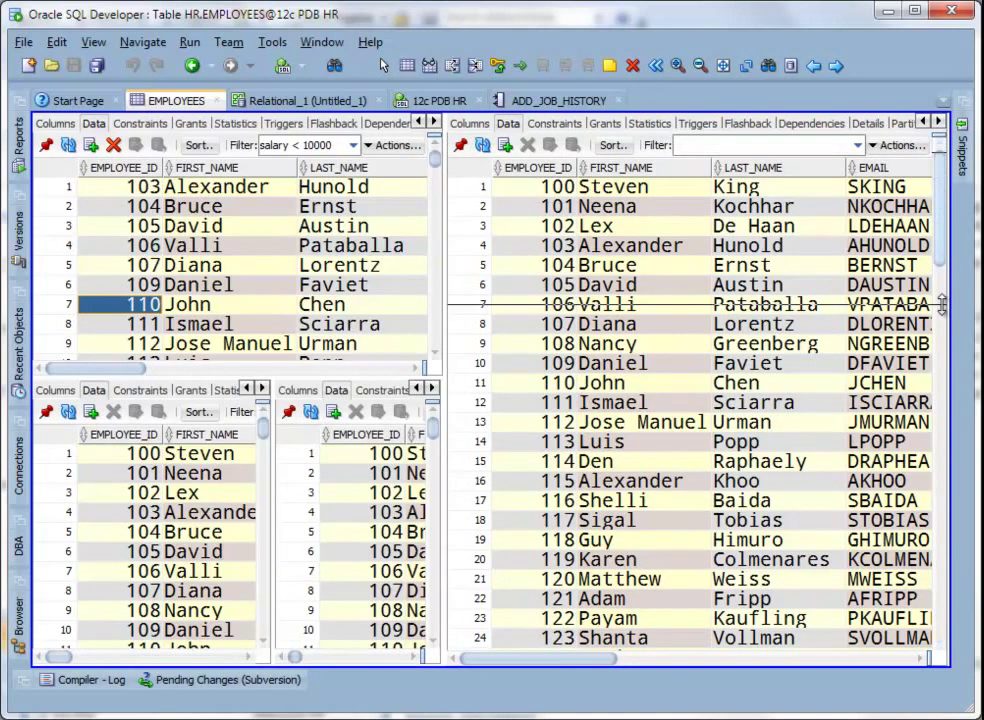
{"action": "left_click_drag", "start_coordinate": [942, 142], "coordinate": [938, 397]}
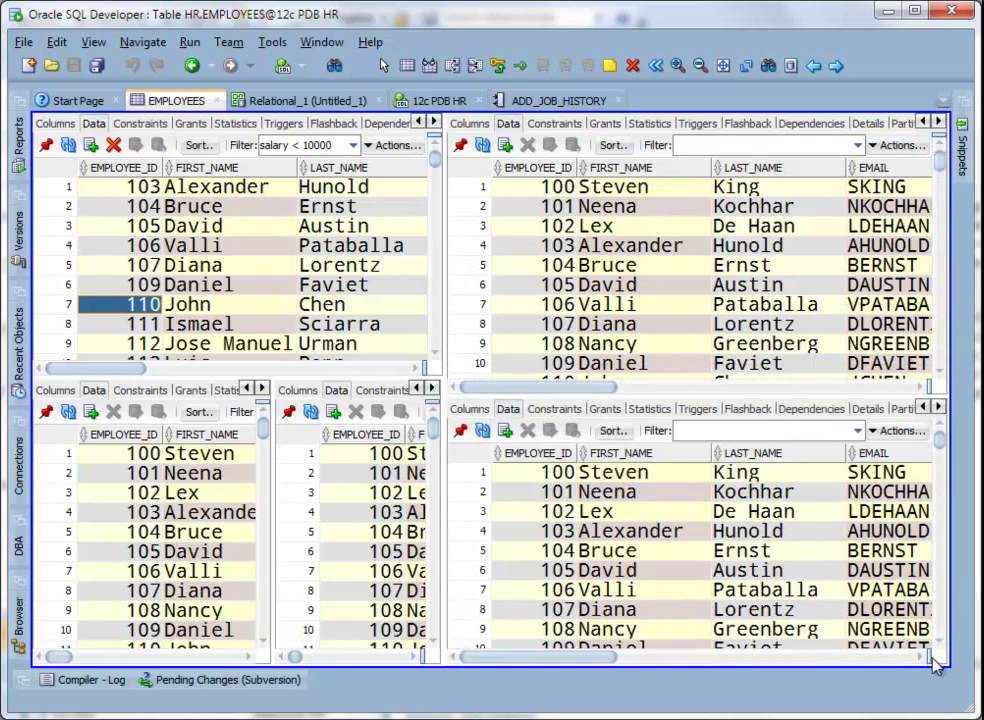
{"action": "left_click_drag", "start_coordinate": [920, 662], "coordinate": [740, 662]}
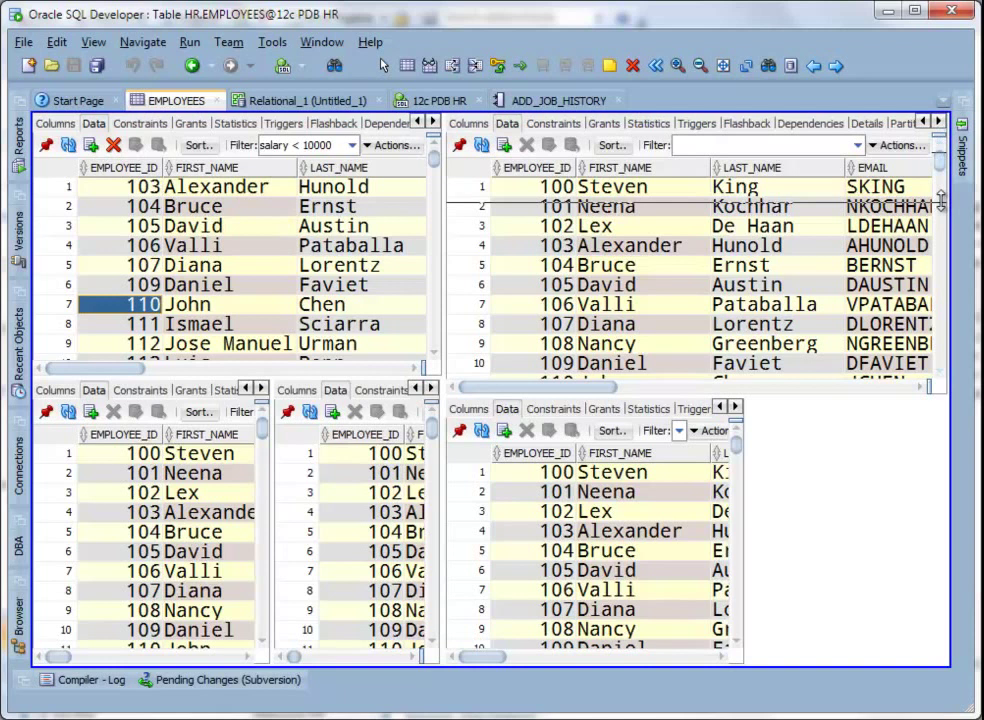
{"action": "left_click_drag", "start_coordinate": [938, 142], "coordinate": [938, 230]}
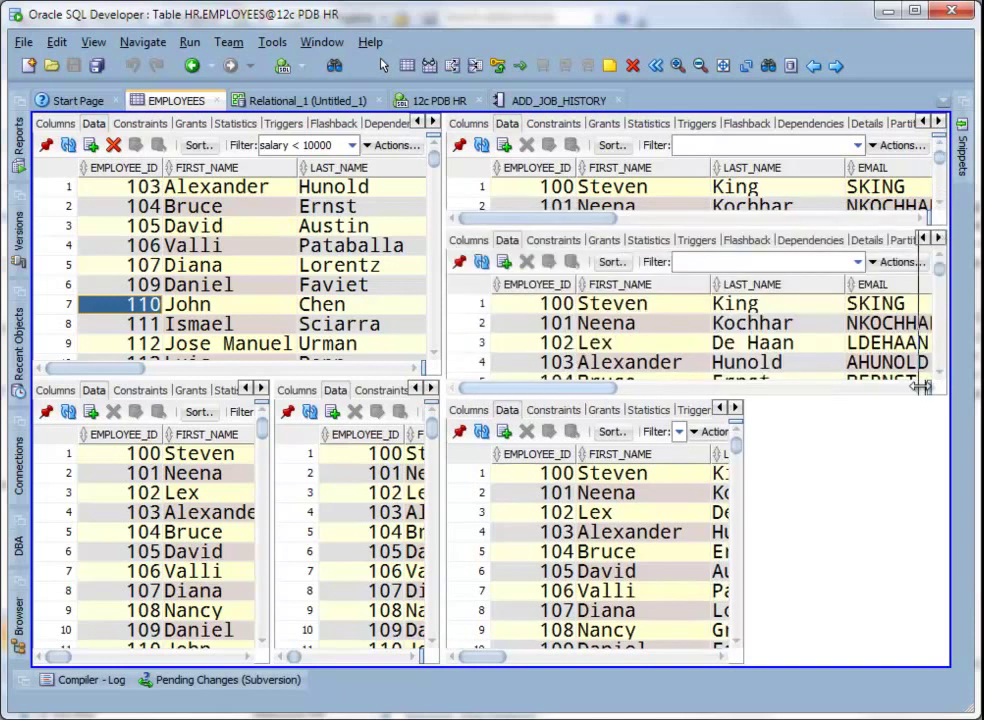
{"action": "left_click_drag", "start_coordinate": [917, 378], "coordinate": [700, 378]}
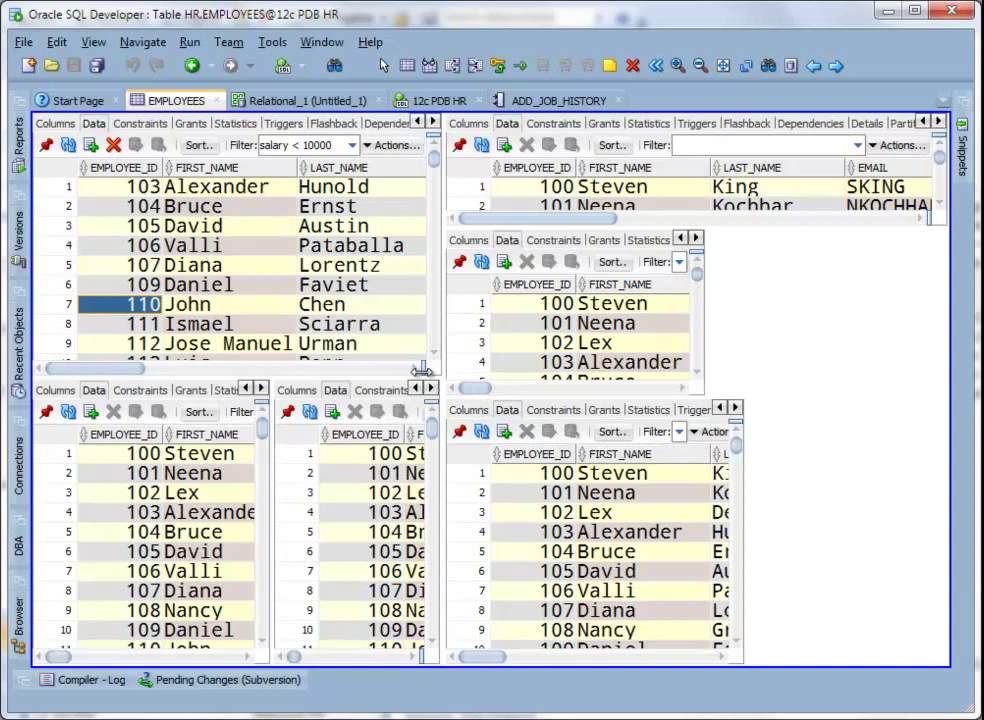
{"action": "left_click_drag", "start_coordinate": [424, 370], "coordinate": [312, 370]}
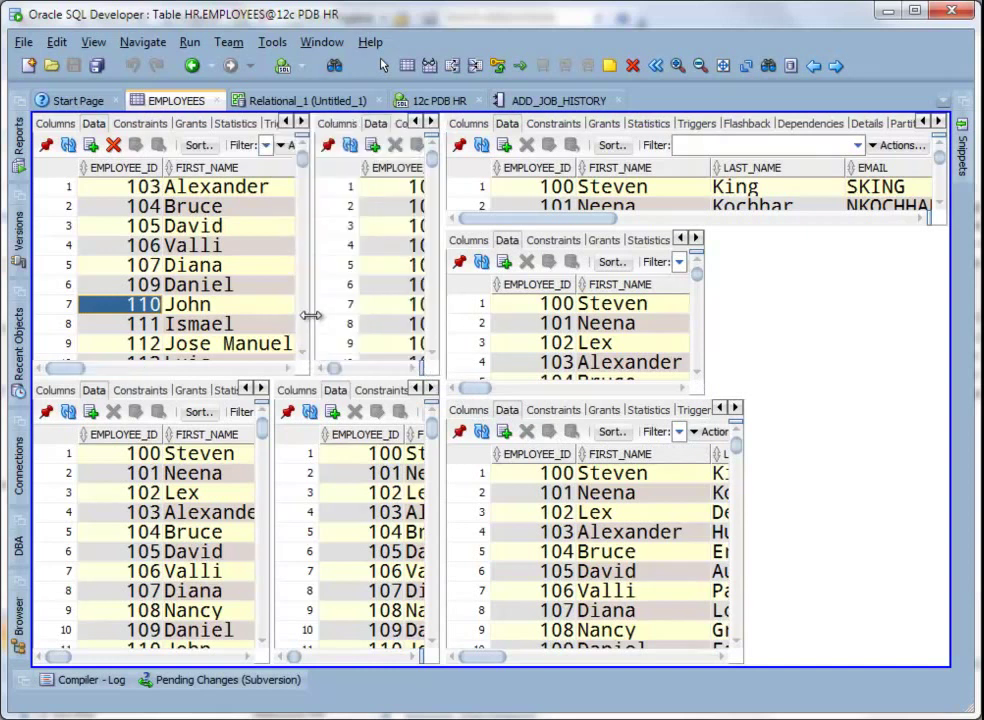
Step: Choose Unsplit from the EMPLOYEES tab menu to restore one filtered grid
{"action": "right_click", "coordinate": [176, 100]}
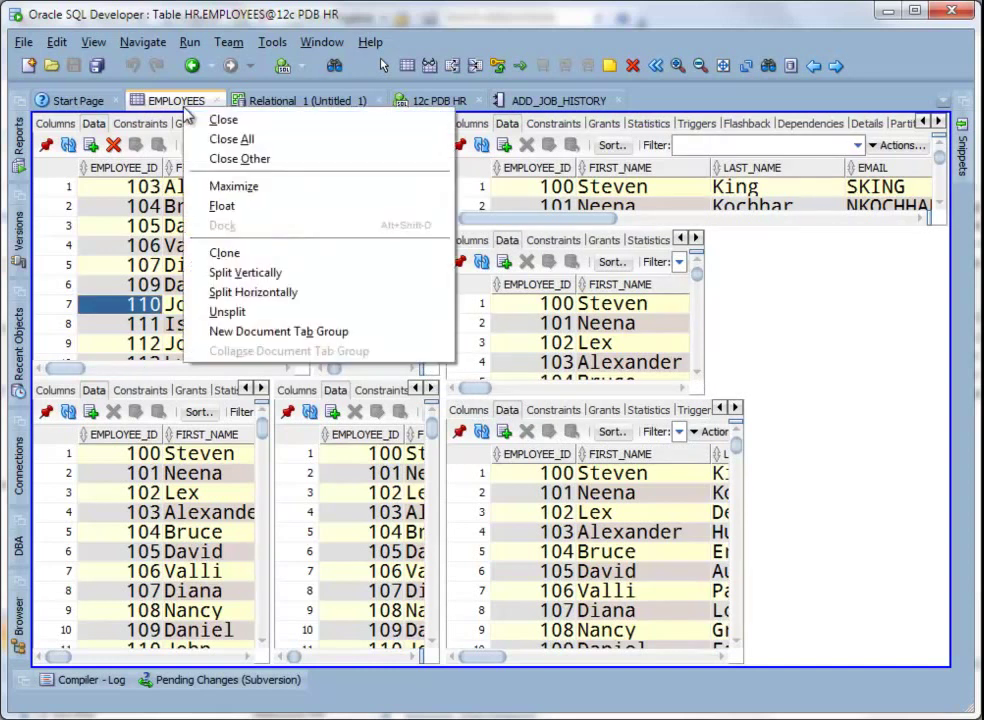
{"action": "left_click", "coordinate": [281, 313]}
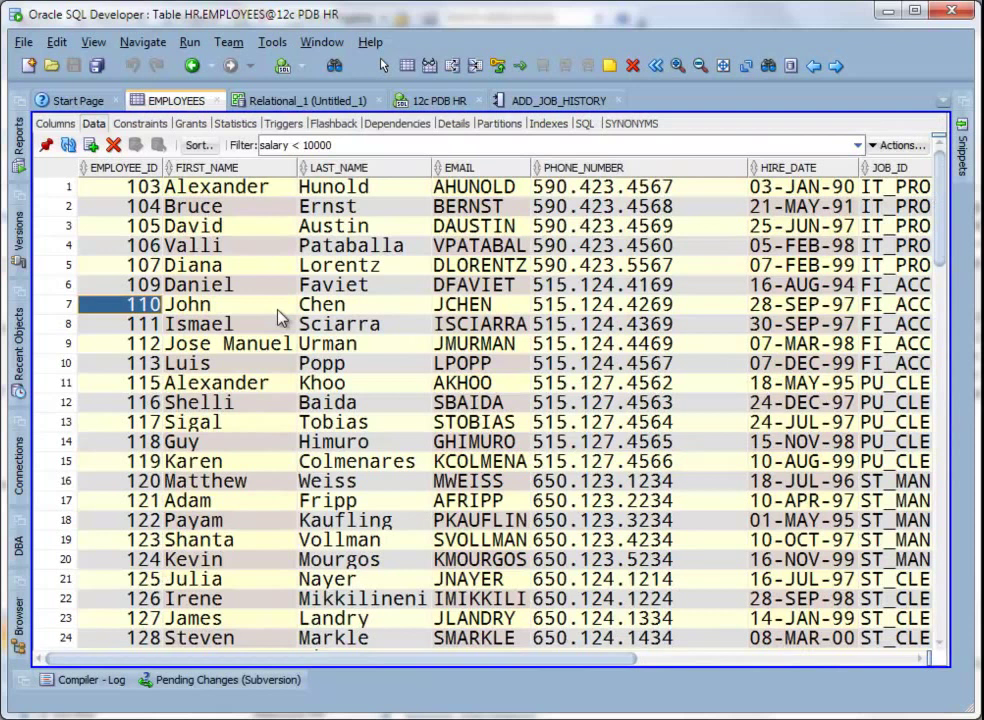